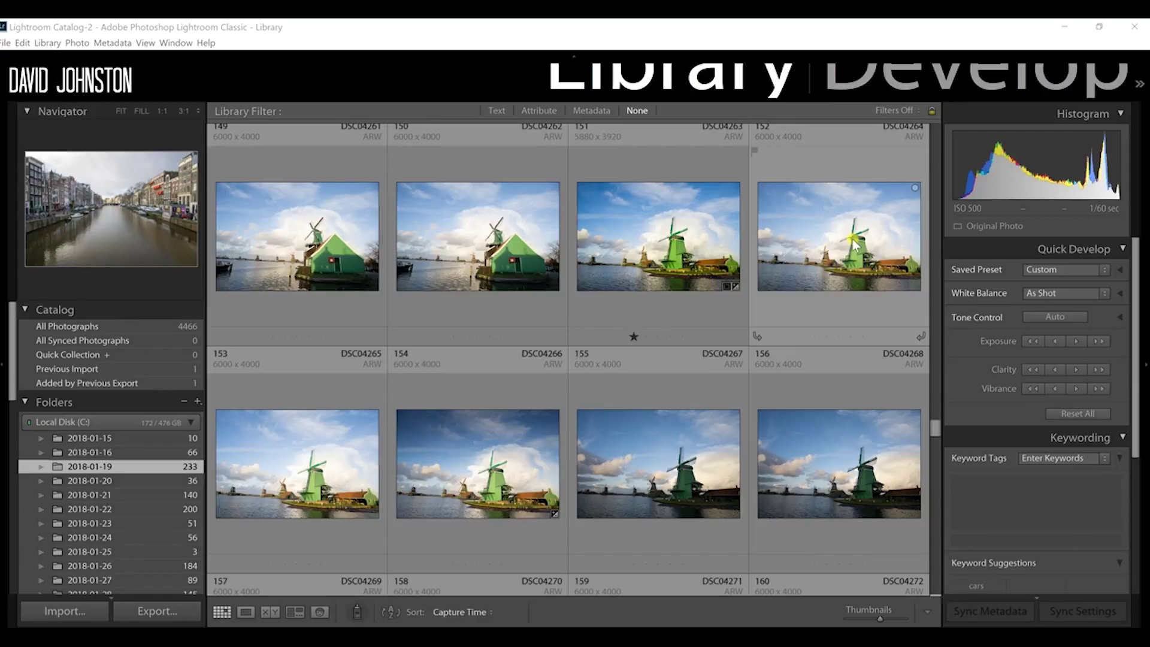
Open the green windmill photo DSC04264 large, then bring it into the Develop module.
left_click(838, 247)
double_click(838, 247)
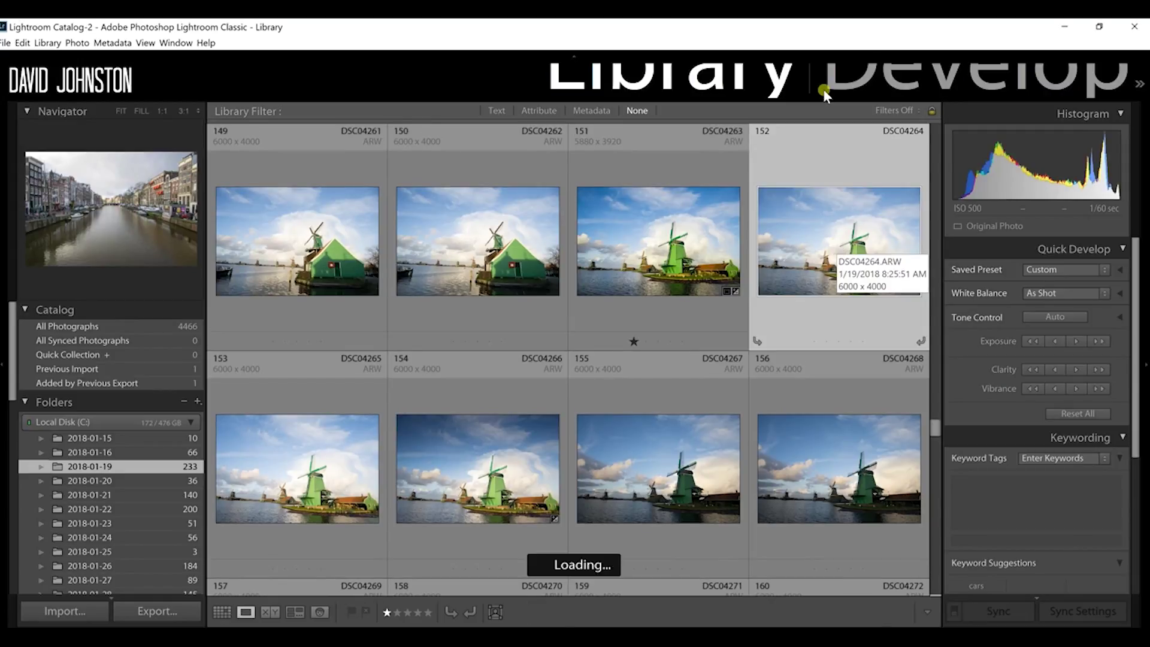
left_click(898, 77)
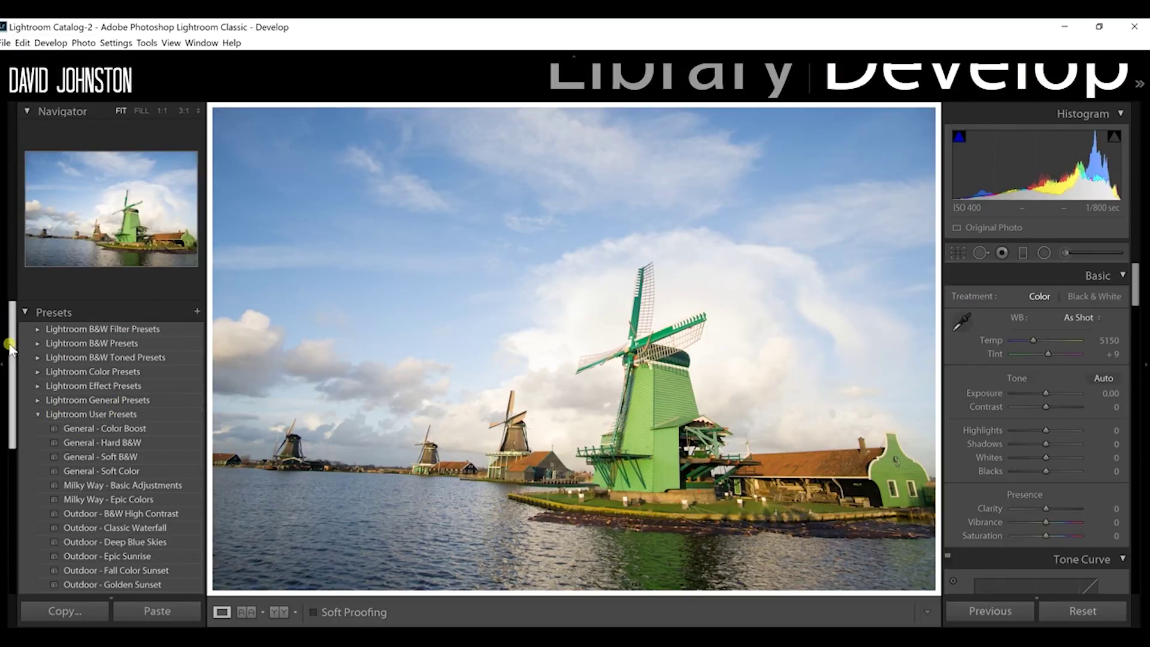
Scroll the Presets panel down to Lightroom User Presets to reach Outdoor - Deep Blue Skies.
left_click_drag(12, 360, 8, 498)
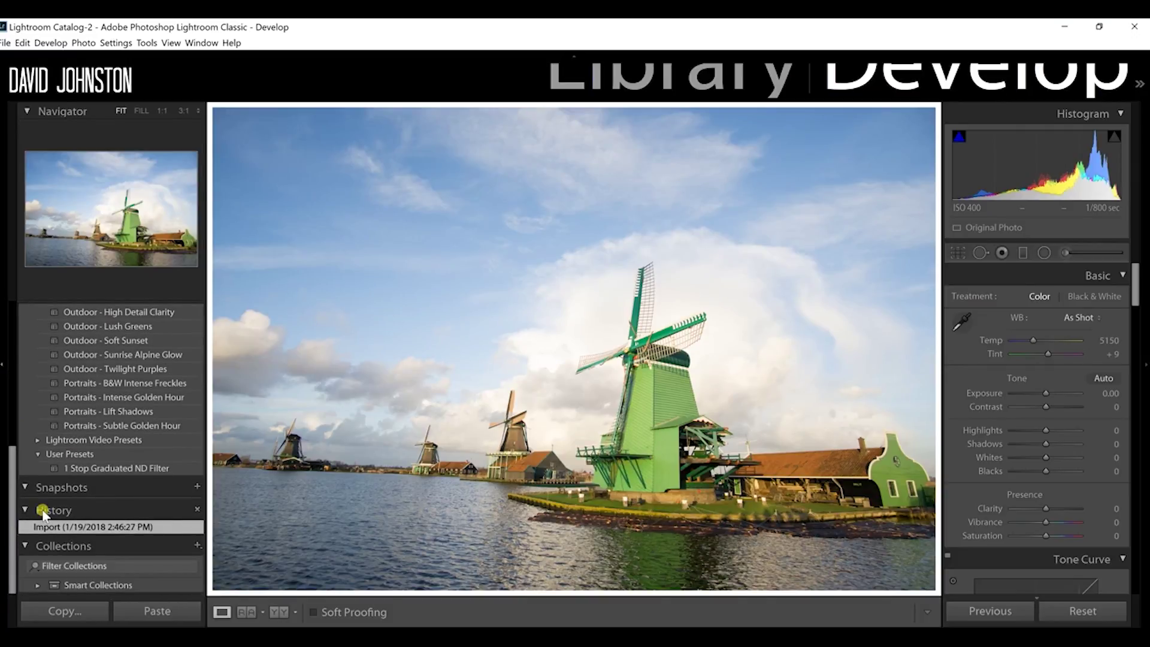
left_click_drag(9, 486, 9, 340)
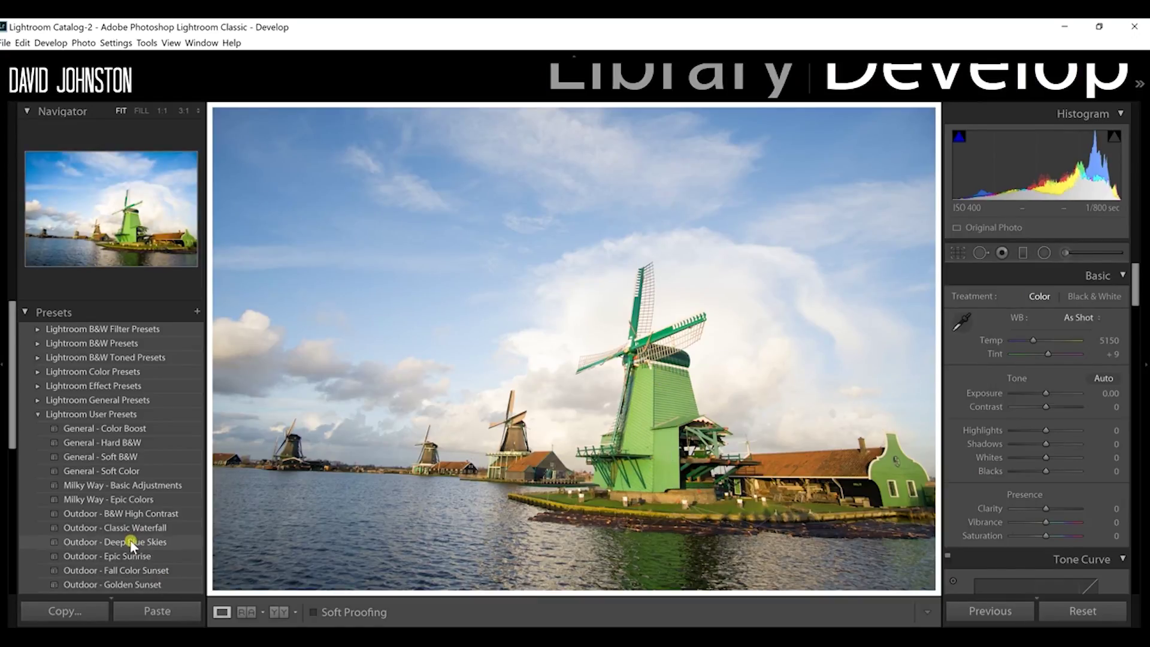
scroll(131, 540, "down", 4)
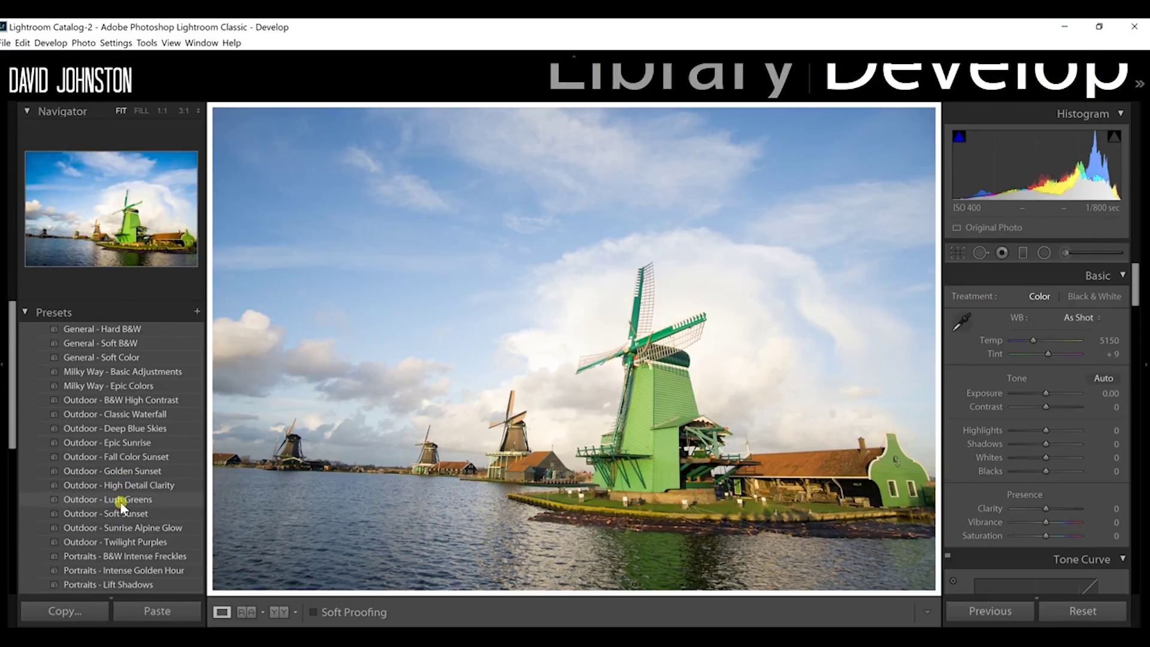
Apply Outdoor - Deep Blue Skies, review the HSL and Camera Calibration settings, then return to Library.
left_click(127, 429)
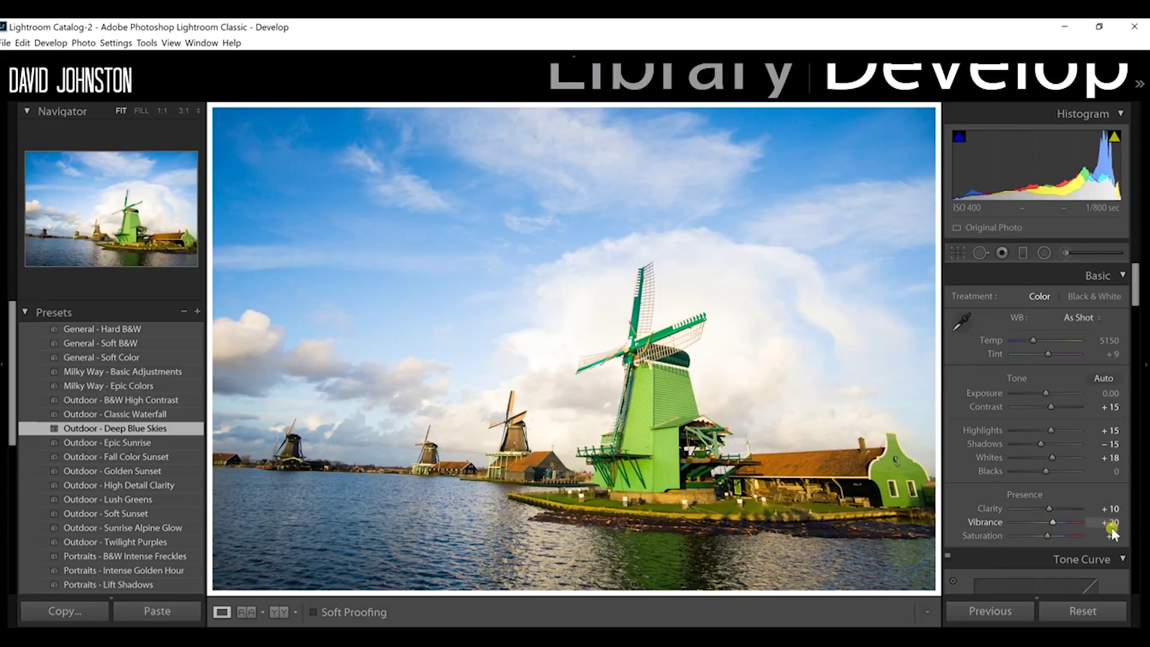
left_click_drag(1140, 302, 1141, 375)
scroll(1141, 374, "down", 3)
scroll(1141, 377, "down", 3)
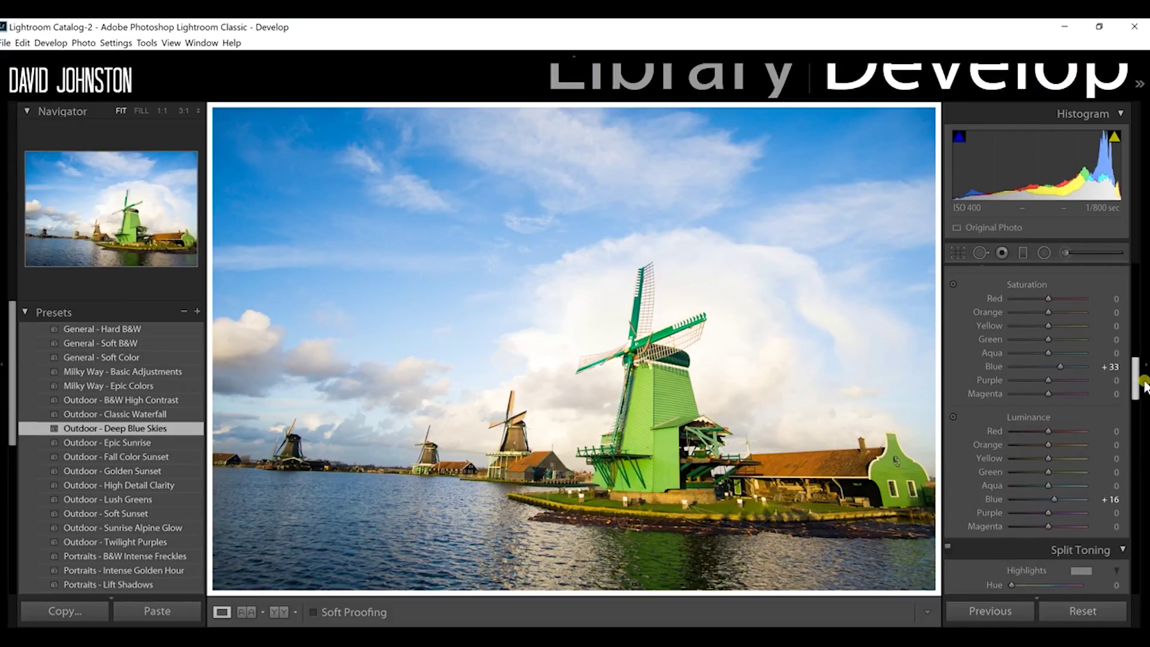
left_click_drag(1145, 398, 1145, 599)
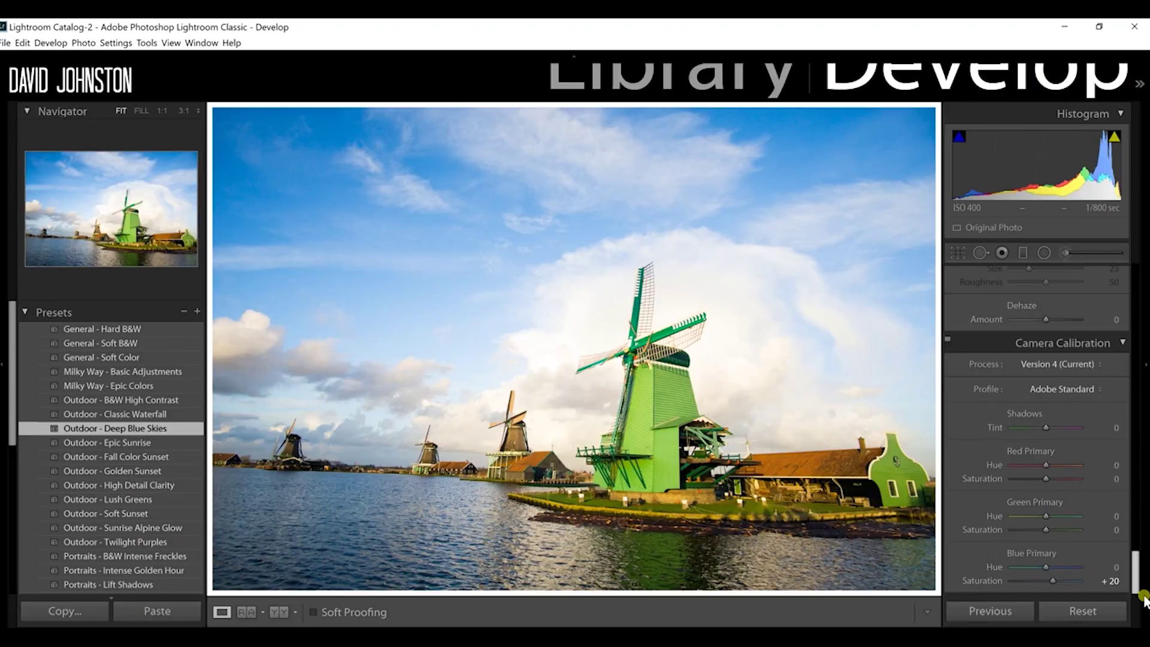
left_click_drag(1145, 599, 1140, 281)
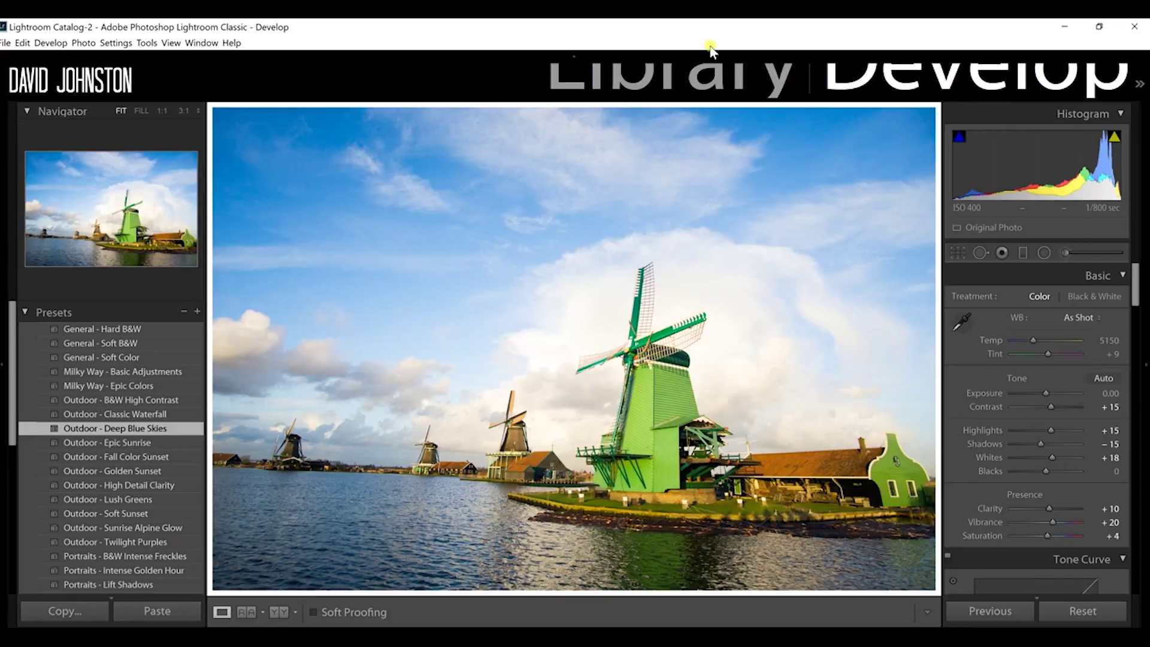
left_click(673, 74)
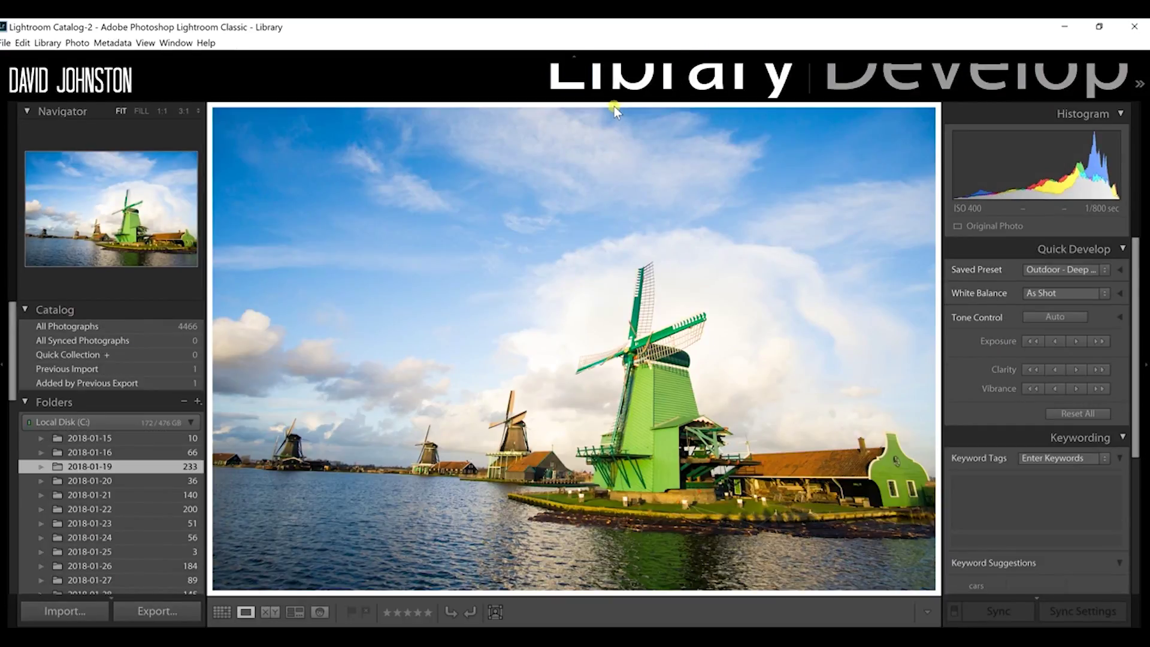
From the thumbnail grid, open photo 184 of the windmill among reeds in Develop.
key("g")
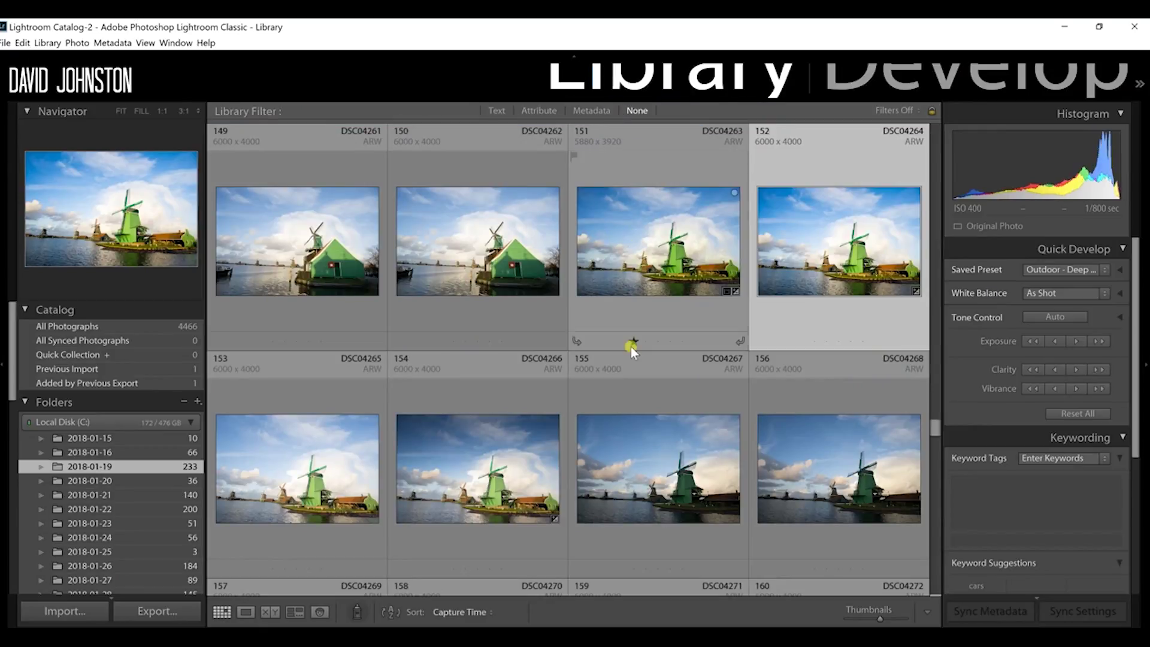
scroll(629, 346, "down", 7)
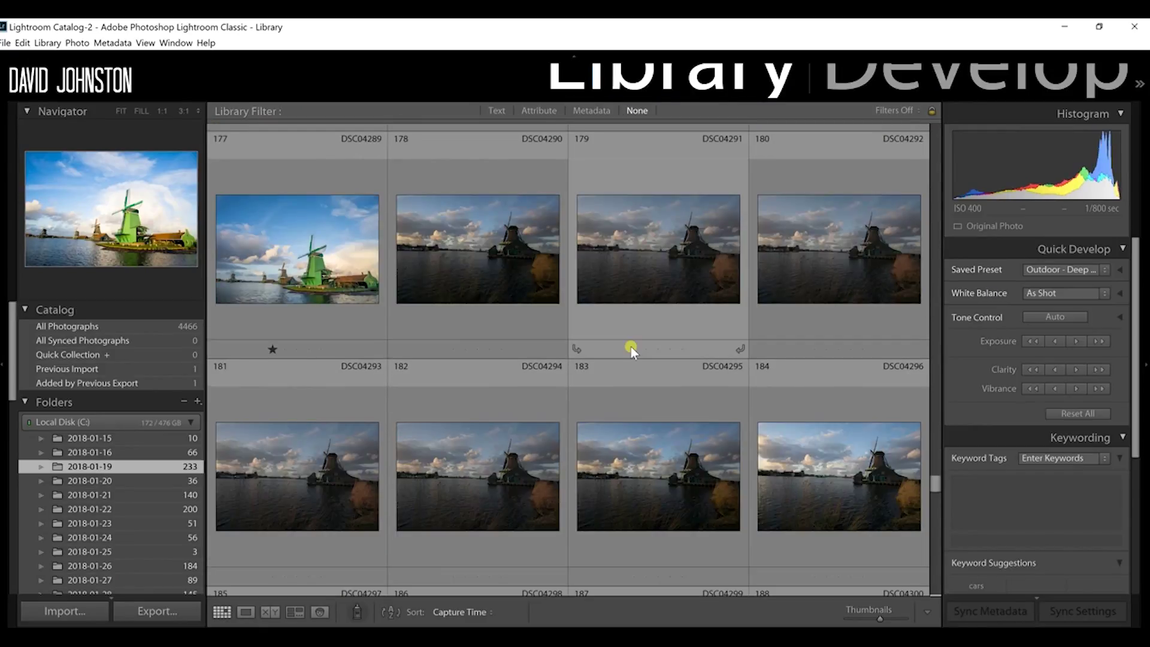
scroll(630, 346, "down", 2)
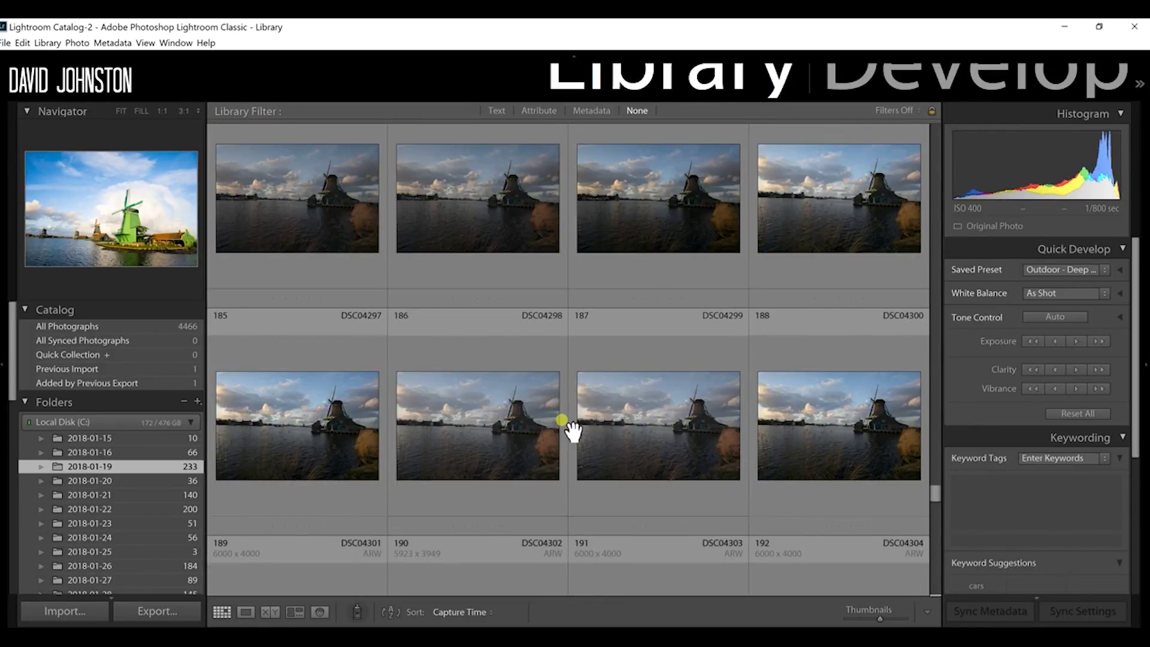
scroll(836, 206, "up", 1)
double_click(837, 211)
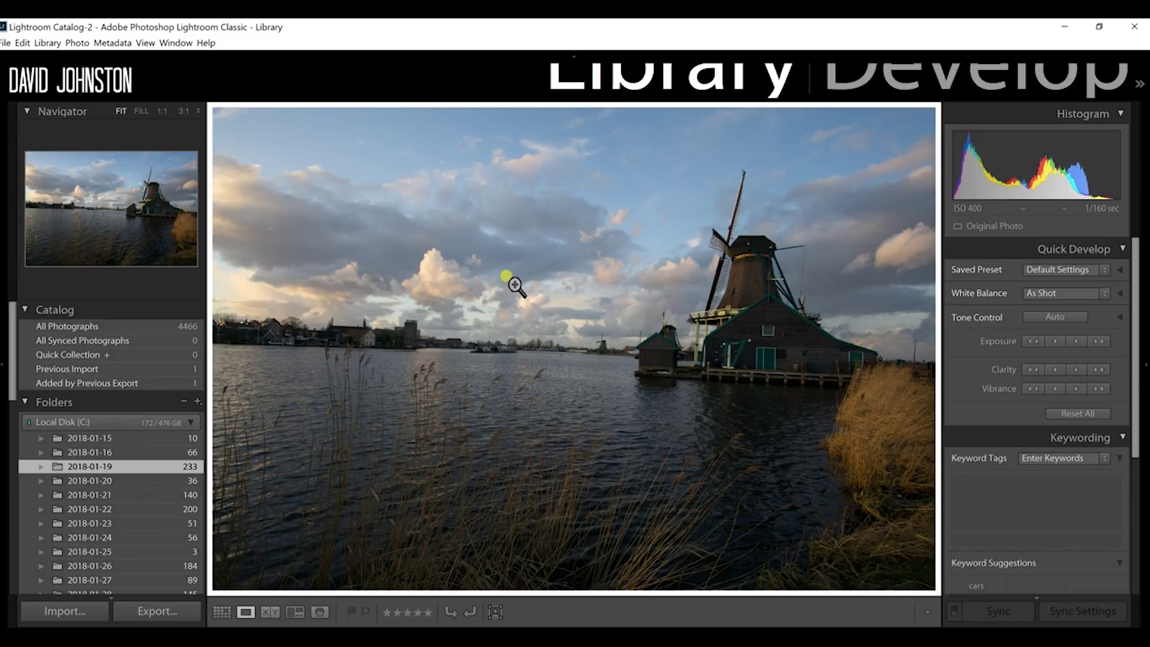
left_click(862, 79)
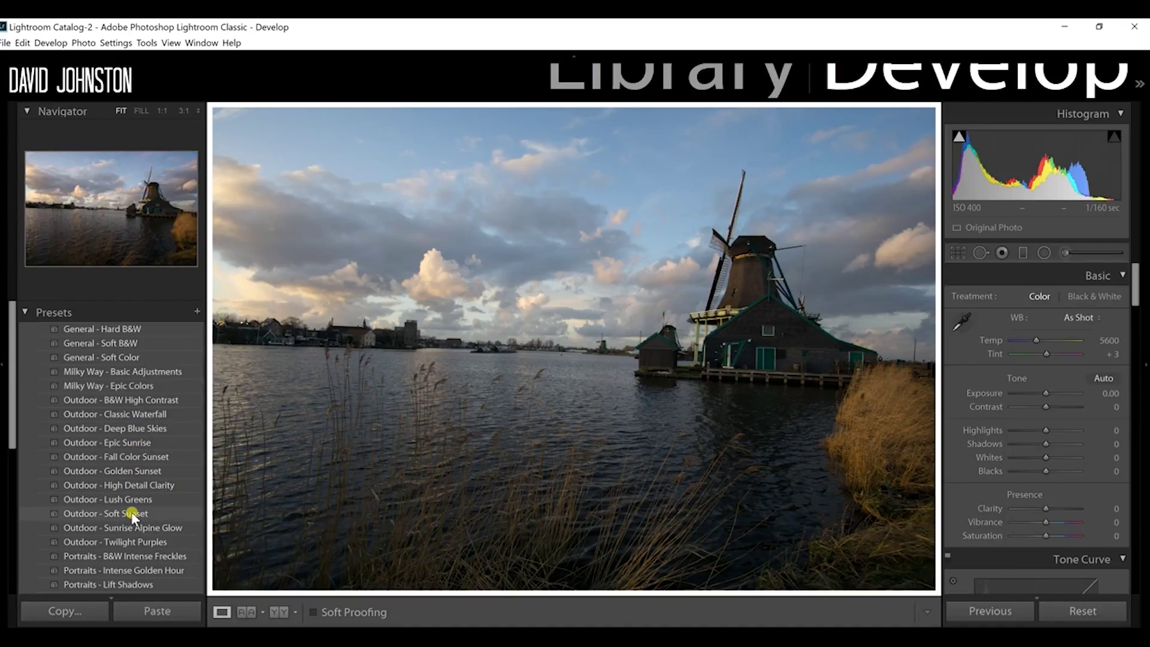
Apply Outdoor - Golden Sunset (Temp 6254, Tint +16) and raise Exposure to +0.92.
left_click(125, 470)
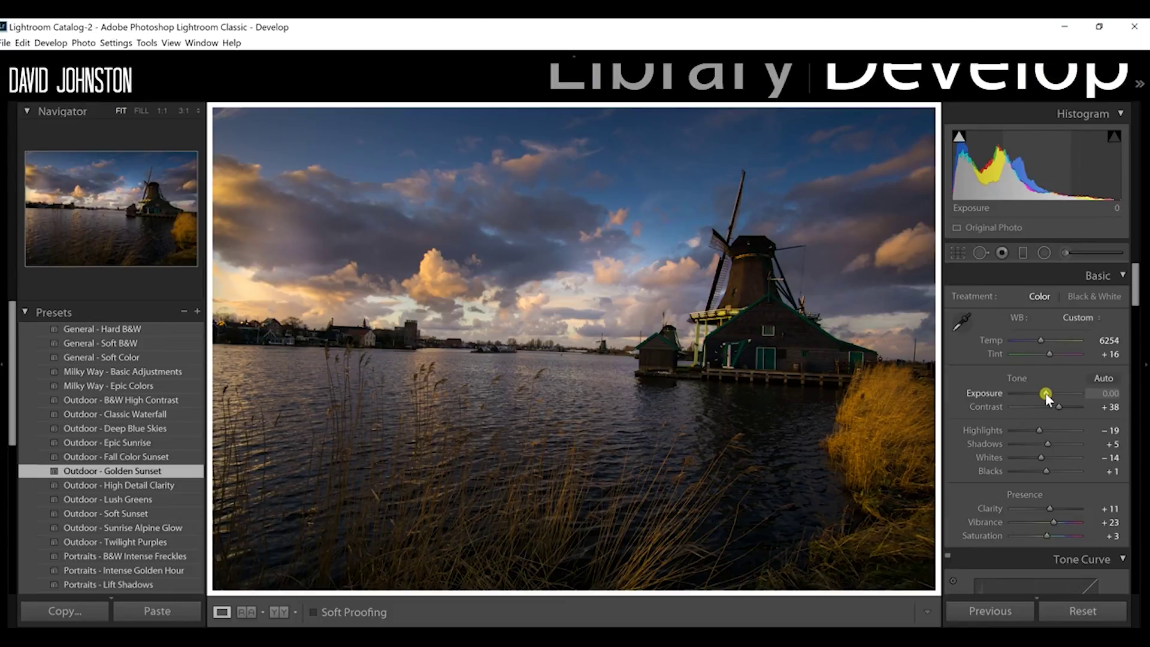
left_click_drag(1045, 396, 1053, 397)
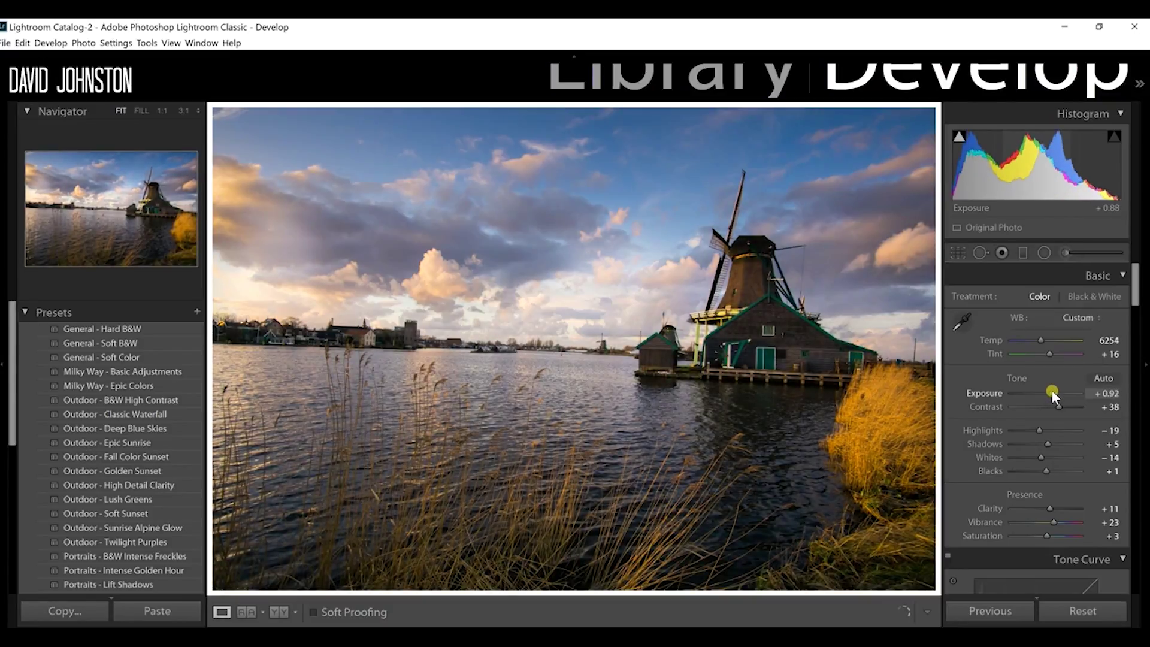
scroll(1052, 393, "down", 1)
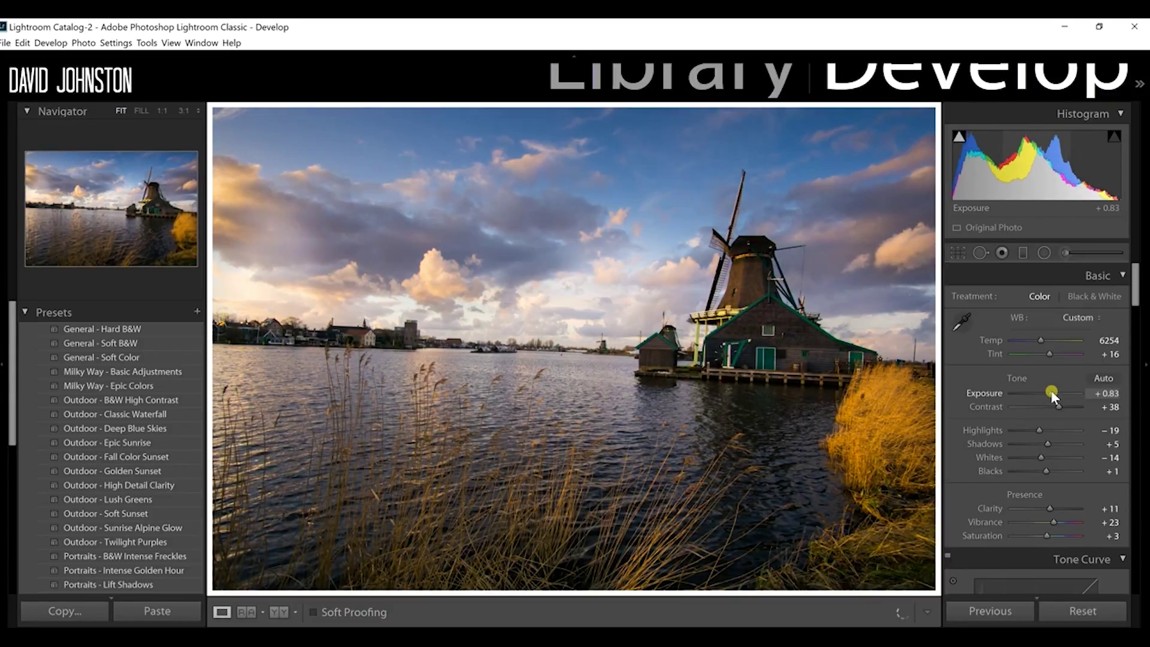
scroll(1050, 390, "up", 1)
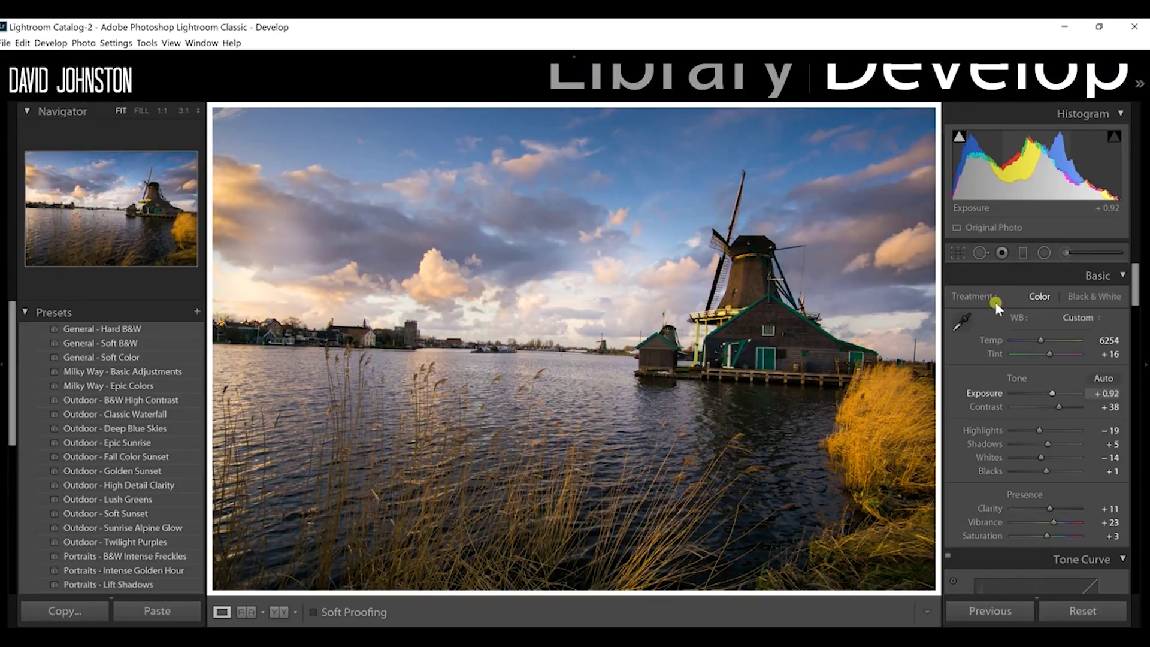
Rotate the crop to an angle of about -2.1 to level the horizon, and apply it.
left_click(958, 252)
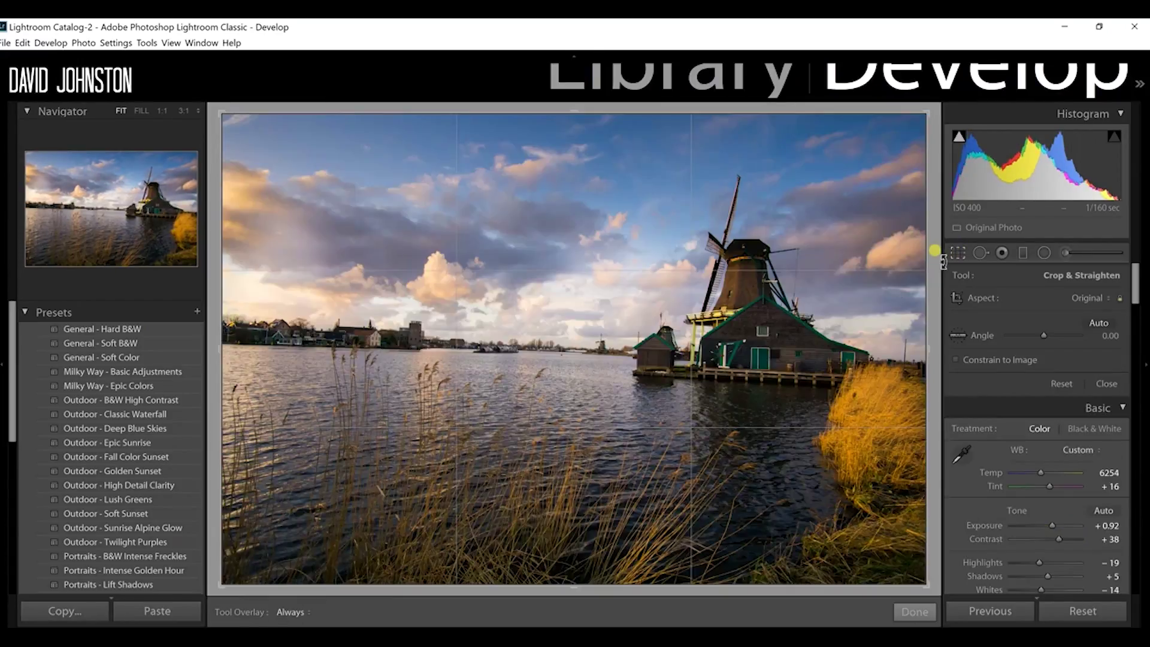
left_click_drag(941, 254, 938, 247)
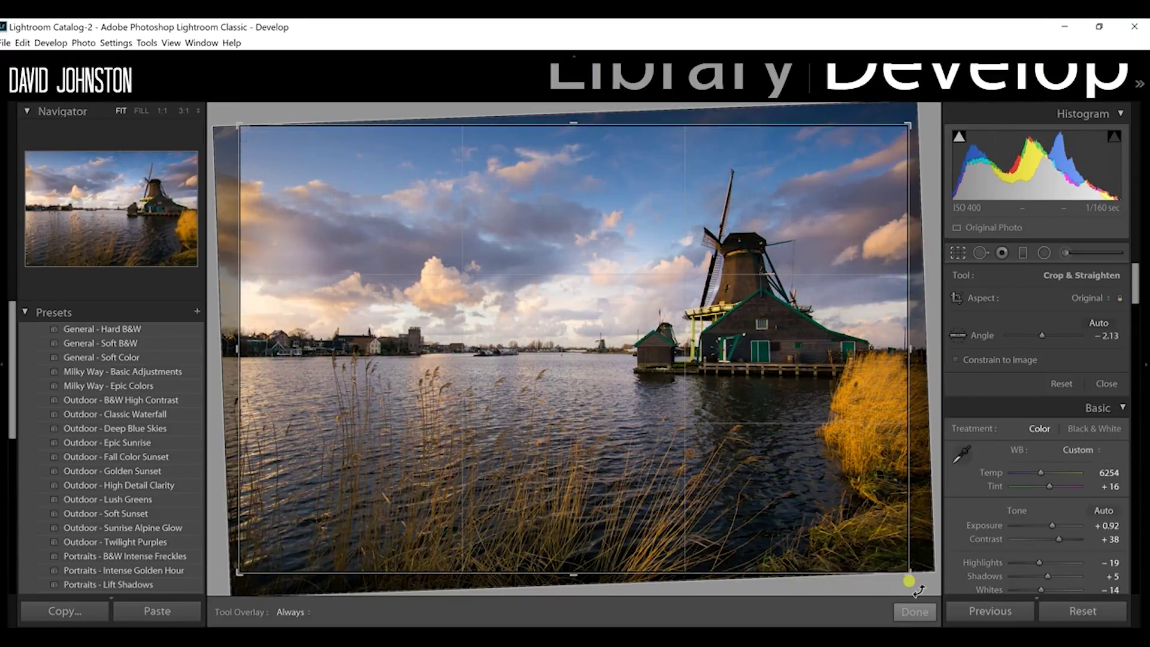
left_click(913, 611)
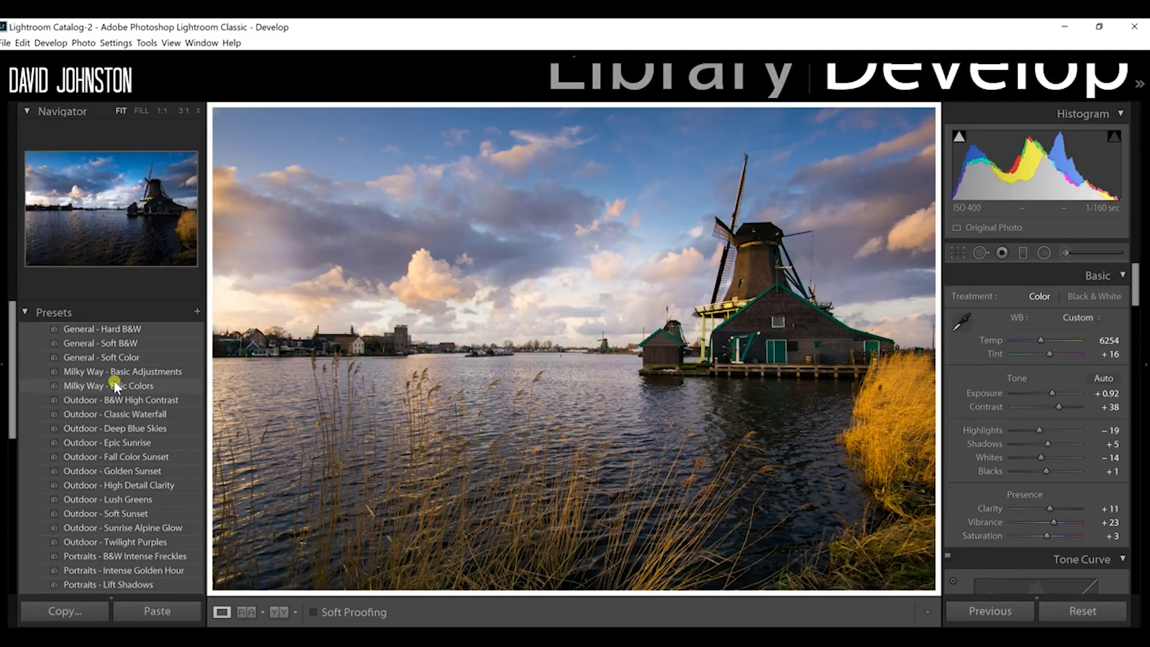
Browse through the Presets panel, then switch back to the Library module.
scroll(144, 388, "up", 1)
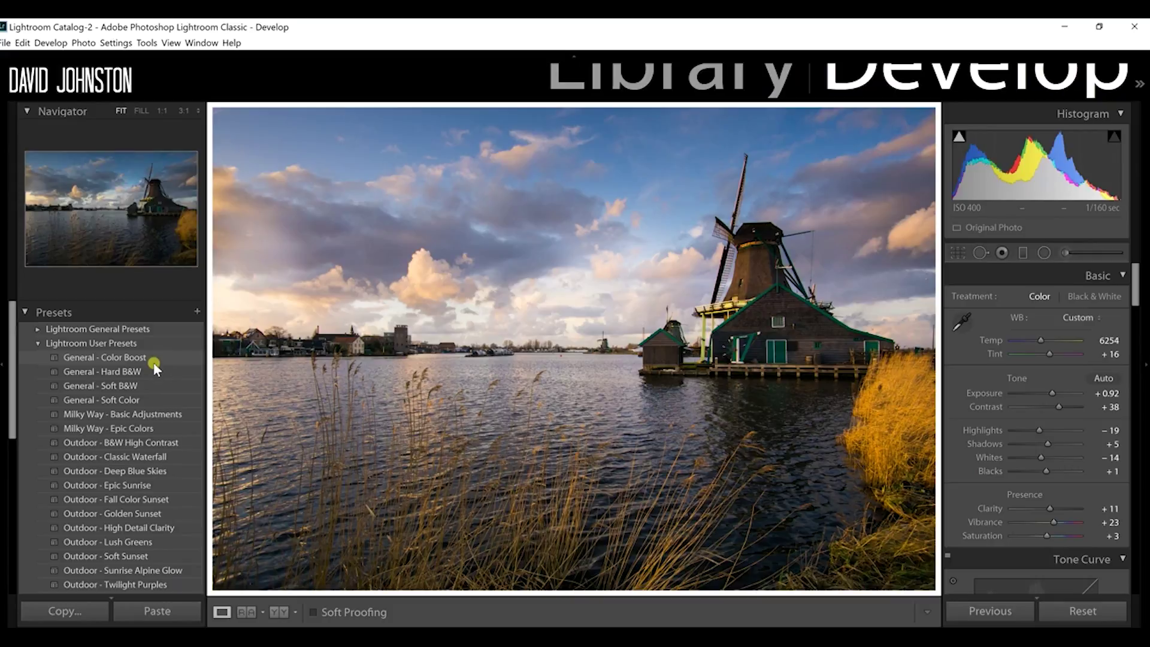
scroll(138, 473, "down", 3)
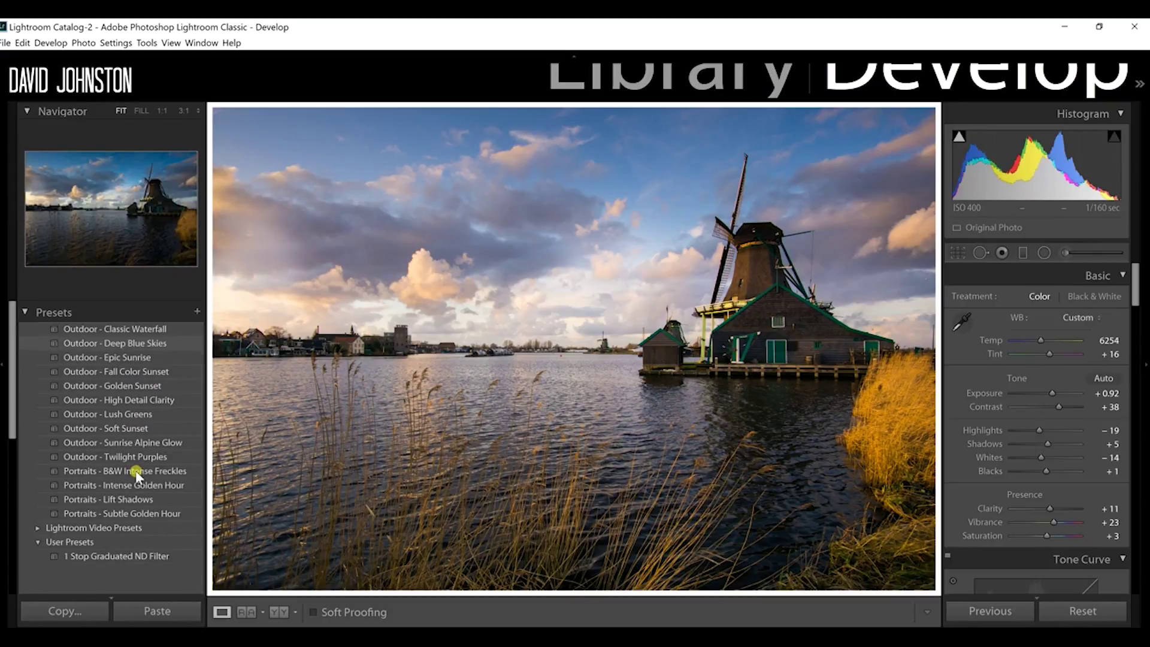
scroll(119, 473, "up", 5)
scroll(156, 488, "down", 6)
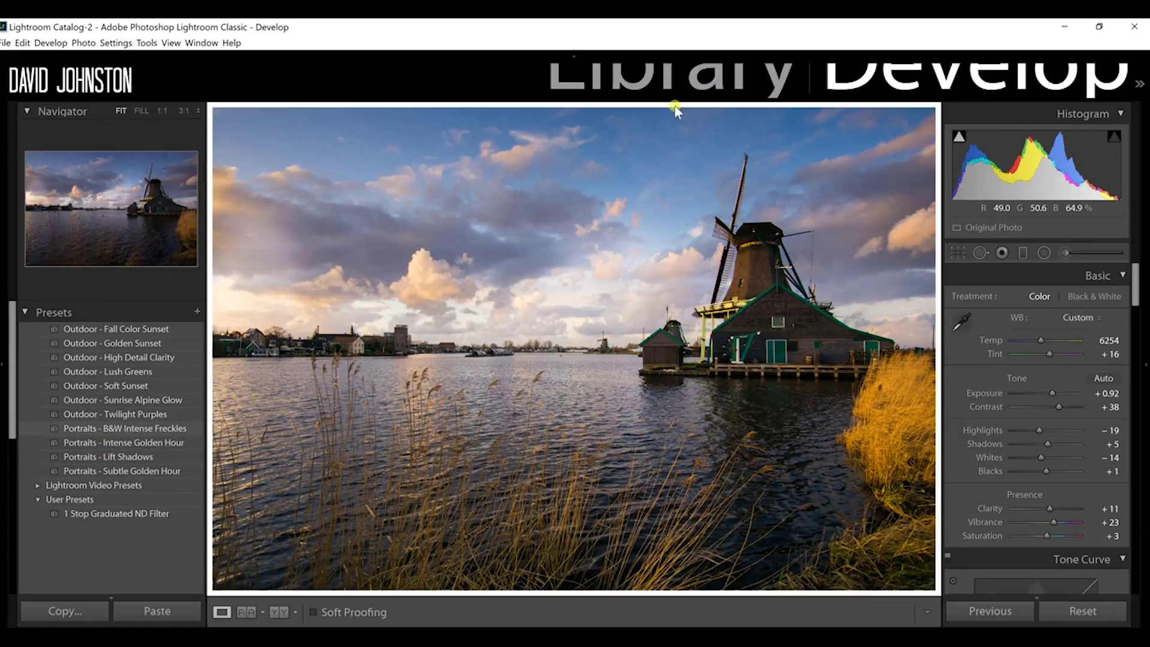
left_click(664, 78)
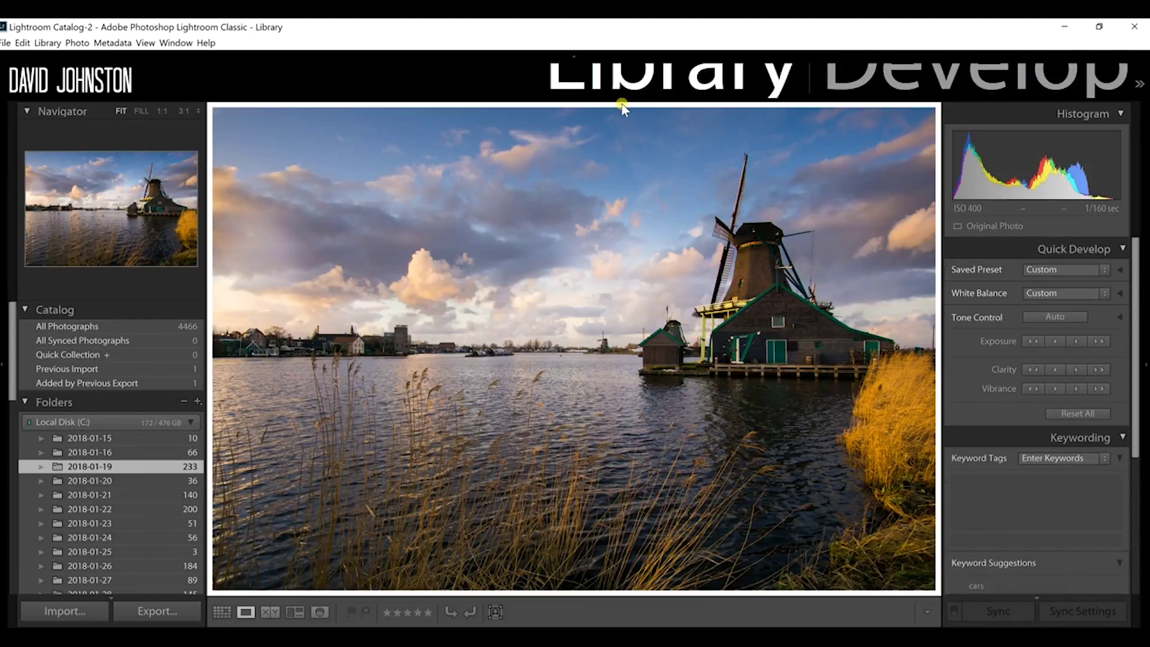
Open thumbnail 2 of the 2017-10-23 folder, the woman holding a baby, in Develop.
key("g")
scroll(80, 475, "up", 5)
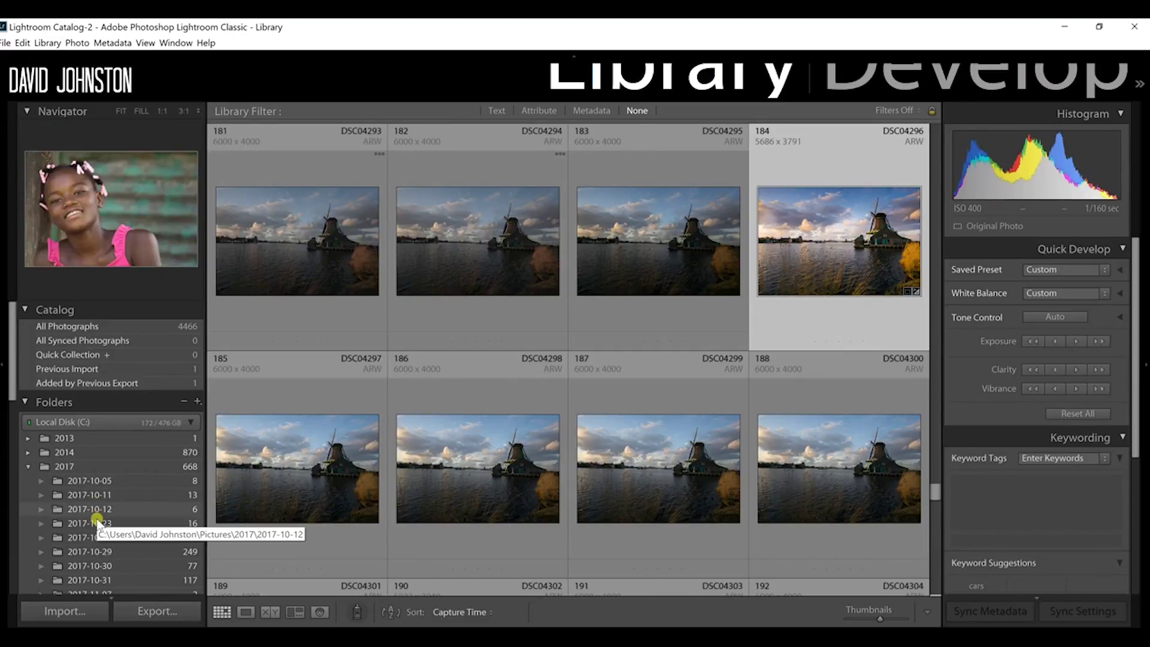
left_click(98, 523)
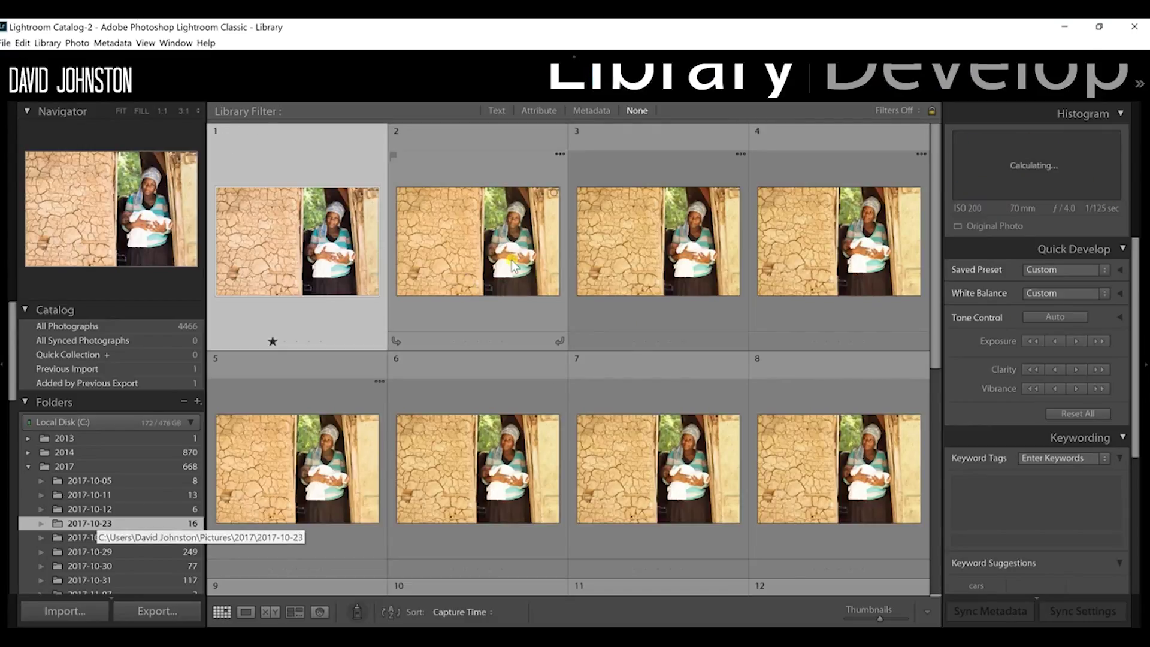
double_click(512, 264)
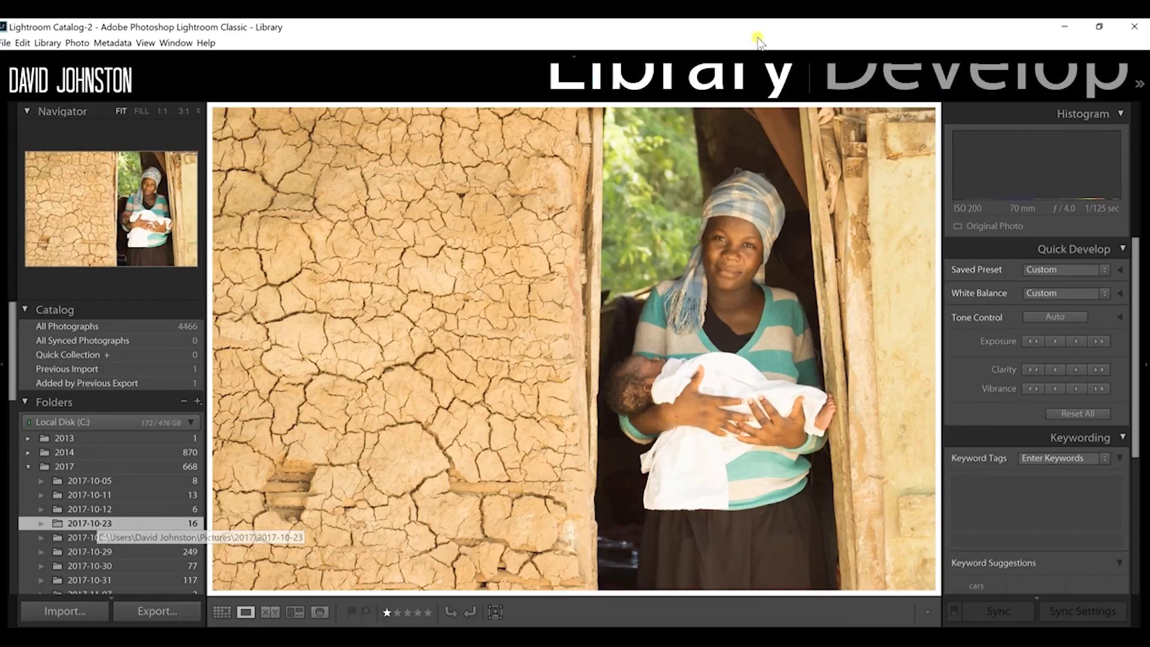
left_click(909, 73)
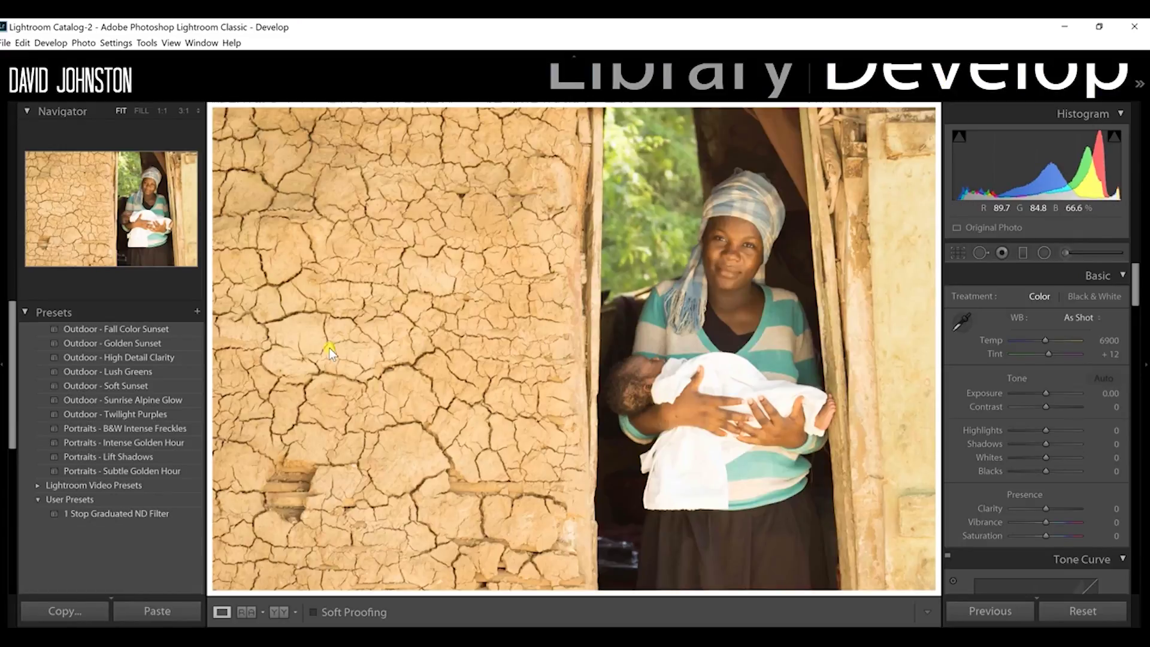
Inspect the portrait at 1:1 and Fit, then apply Portraits - B&W Intense Freckles.
left_click(333, 353)
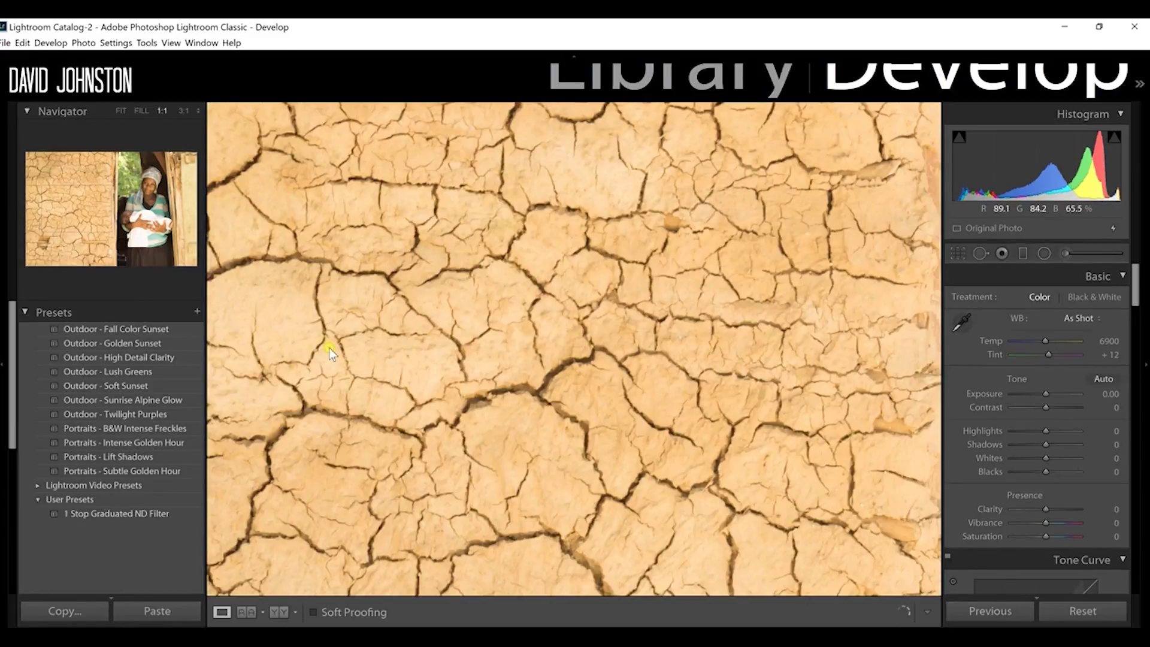
left_click(334, 354)
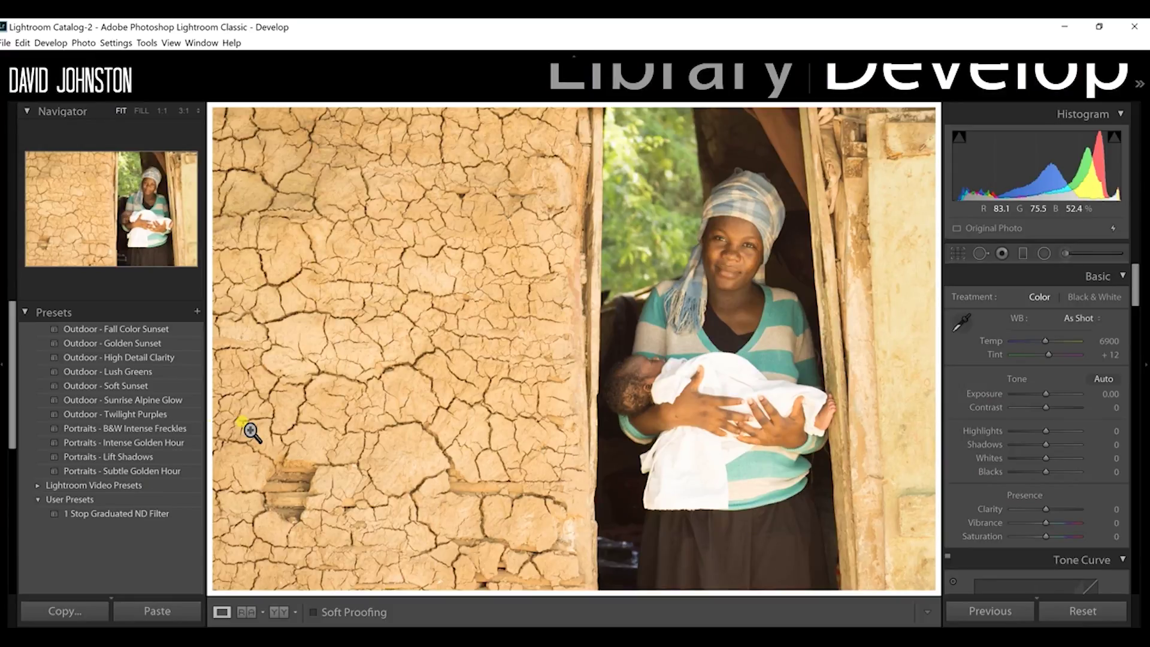
left_click(170, 429)
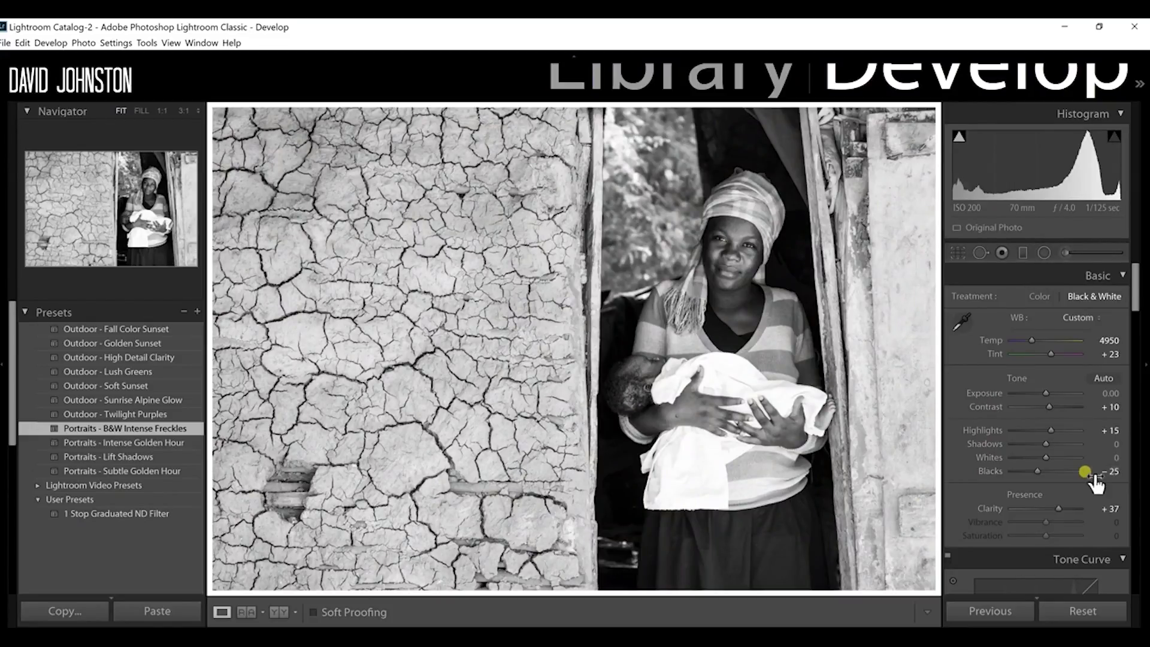
Paint an Adjustment Brush mask over the mother's face and neck with Exposure +0.65.
left_click(1065, 253)
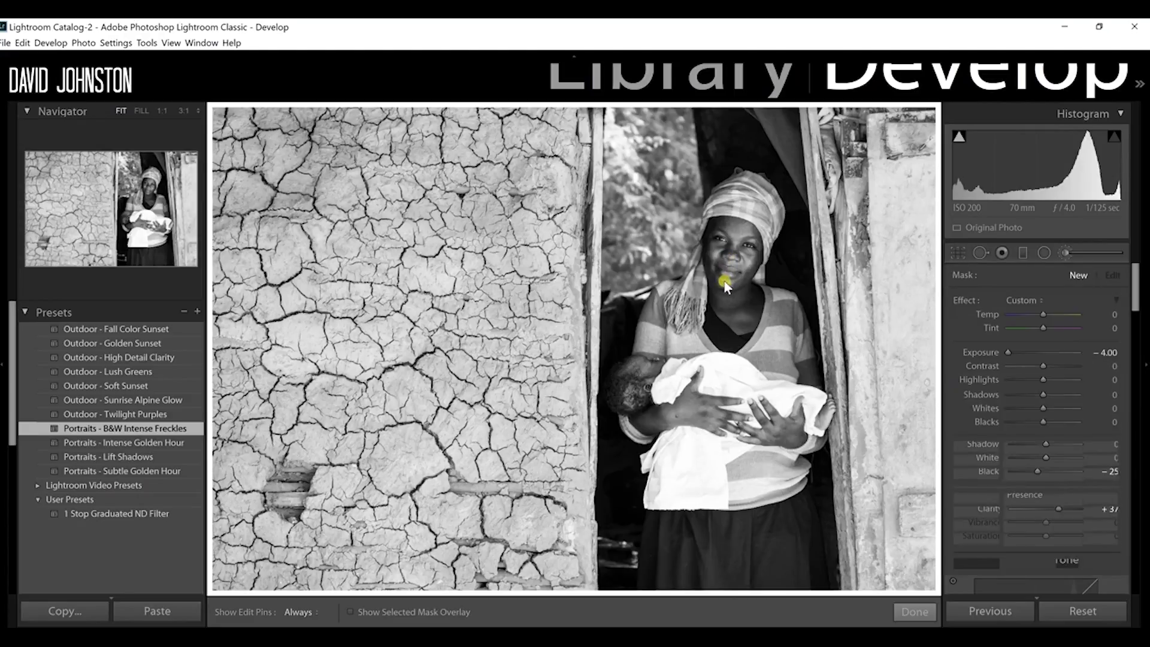
key("h")
mouse_move(710, 296)
left_mouse_down()
mouse_move(677, 227)
mouse_move(689, 207)
mouse_move(714, 208)
mouse_move(713, 261)
left_mouse_up()
key("h")
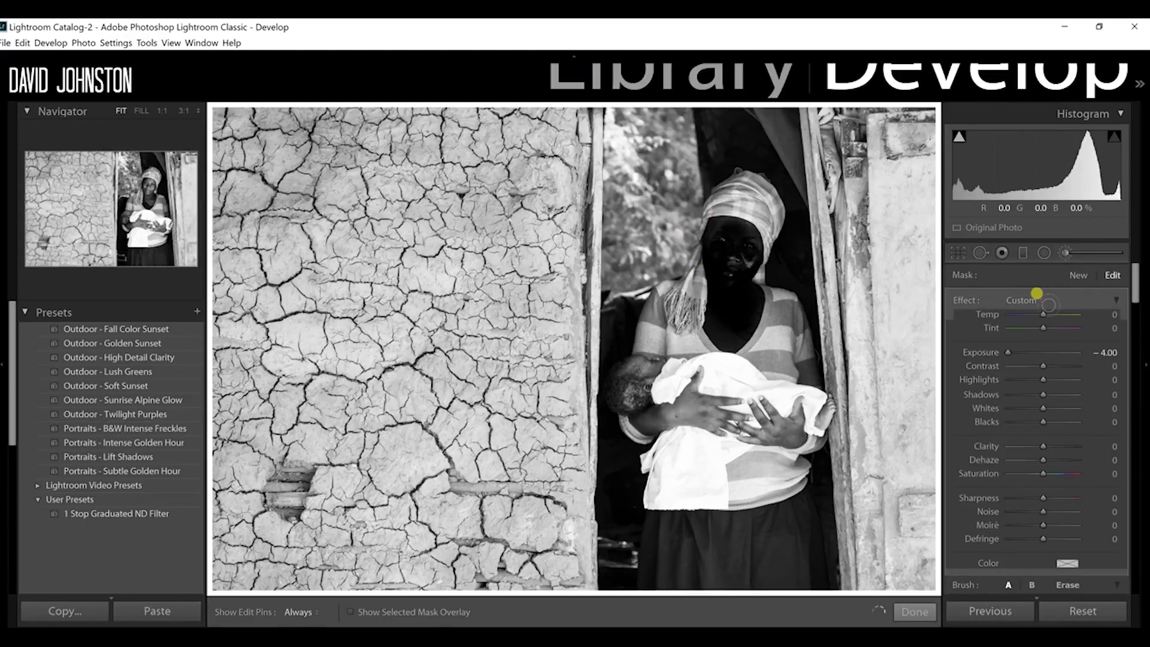
double_click(986, 349)
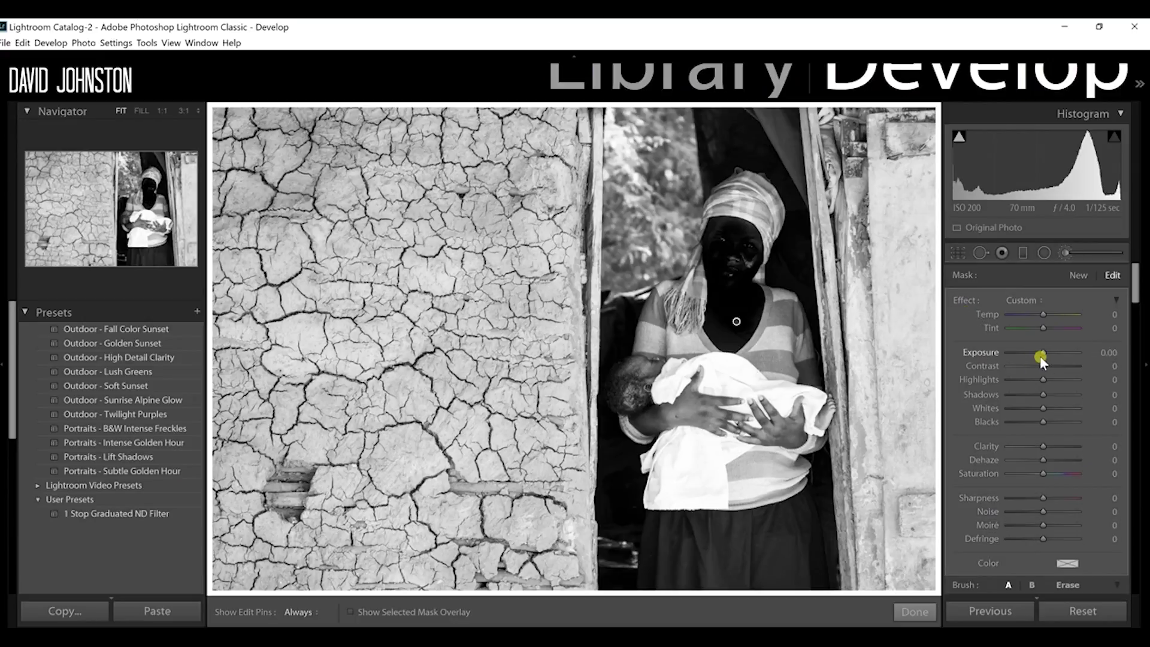
left_click_drag(1046, 354, 1046, 349)
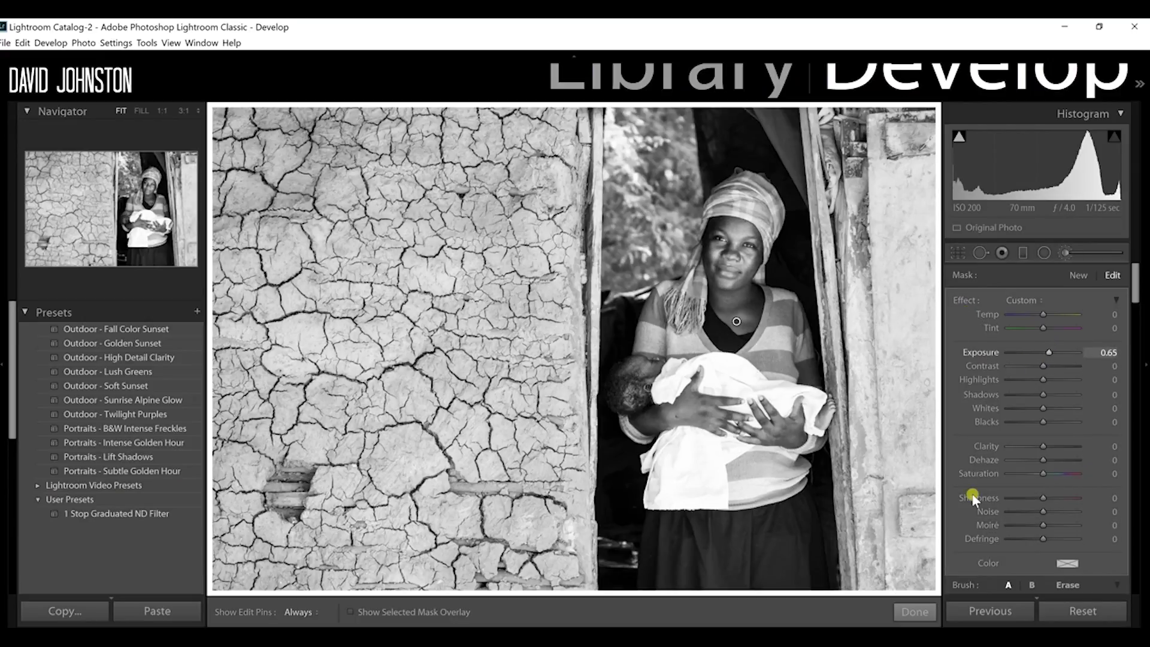
left_click(914, 613)
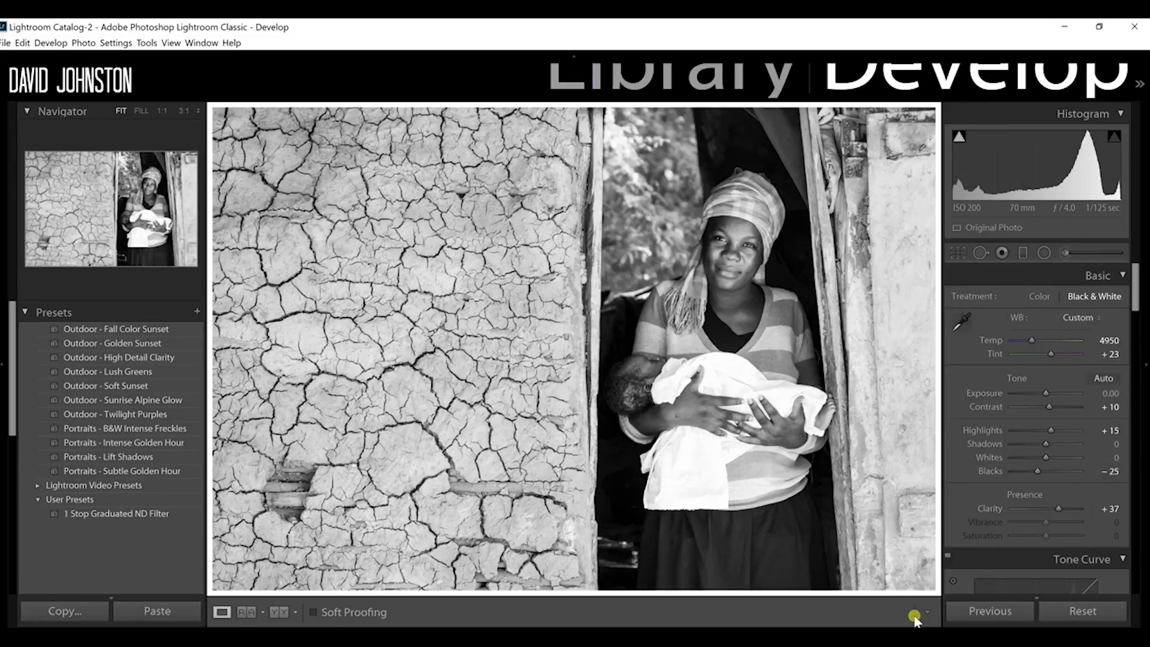